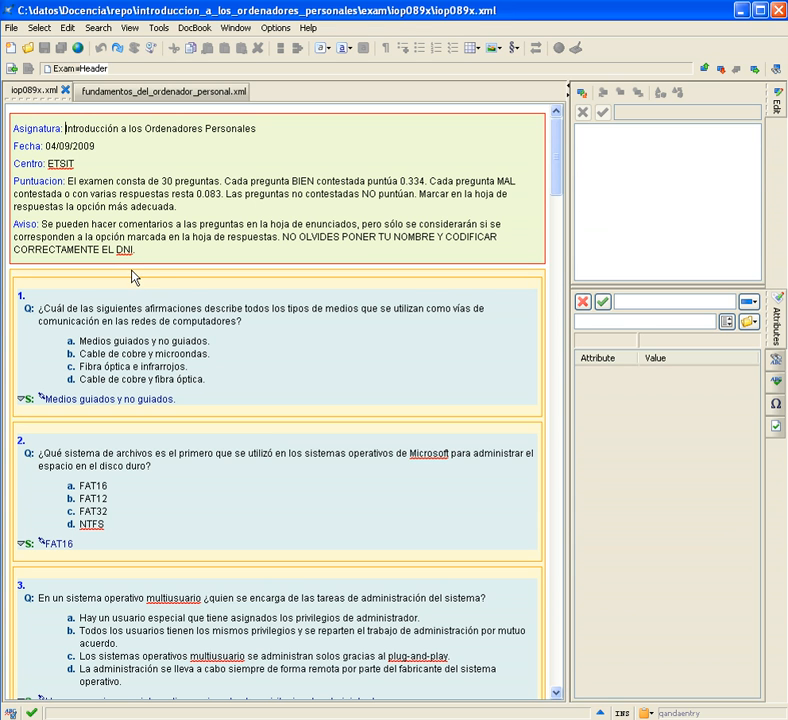
# Inspect the exam's Questions section and step through its individual Question elements to review their ordering attributes.
pyautogui.click(133, 277)
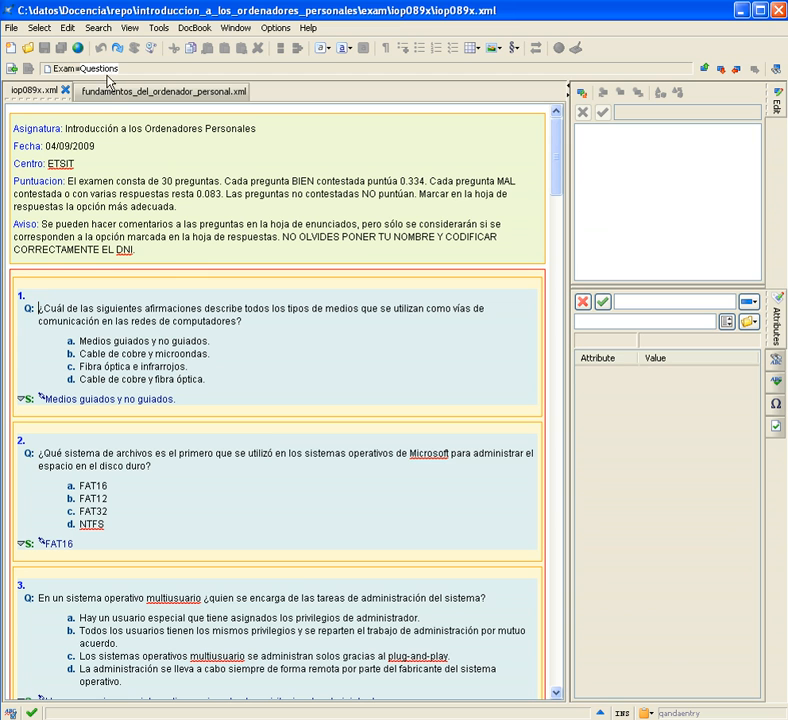
pyautogui.click(172, 287)
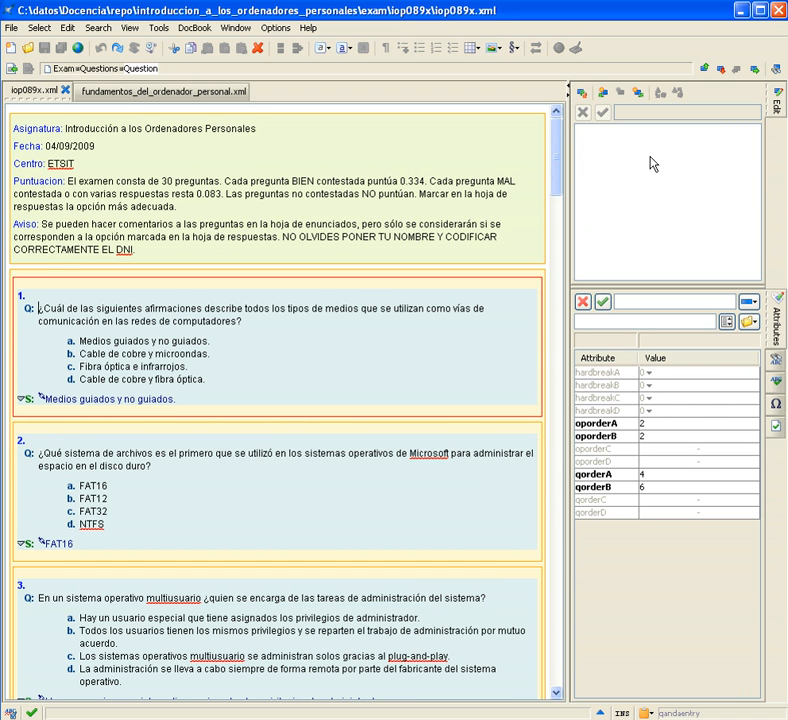
pyautogui.click(754, 71)
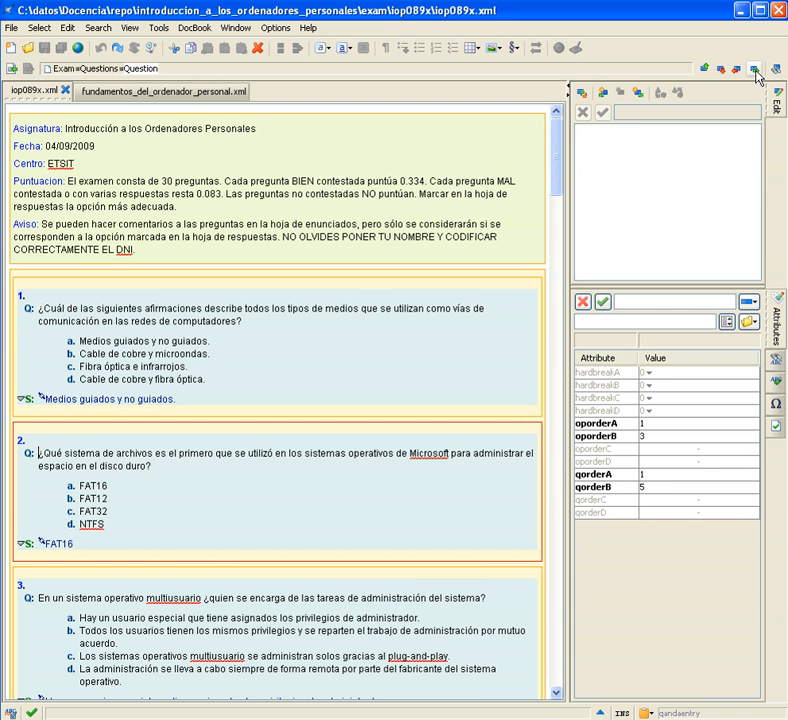
pyautogui.click(754, 71)
pyautogui.click(737, 71)
pyautogui.click(737, 71)
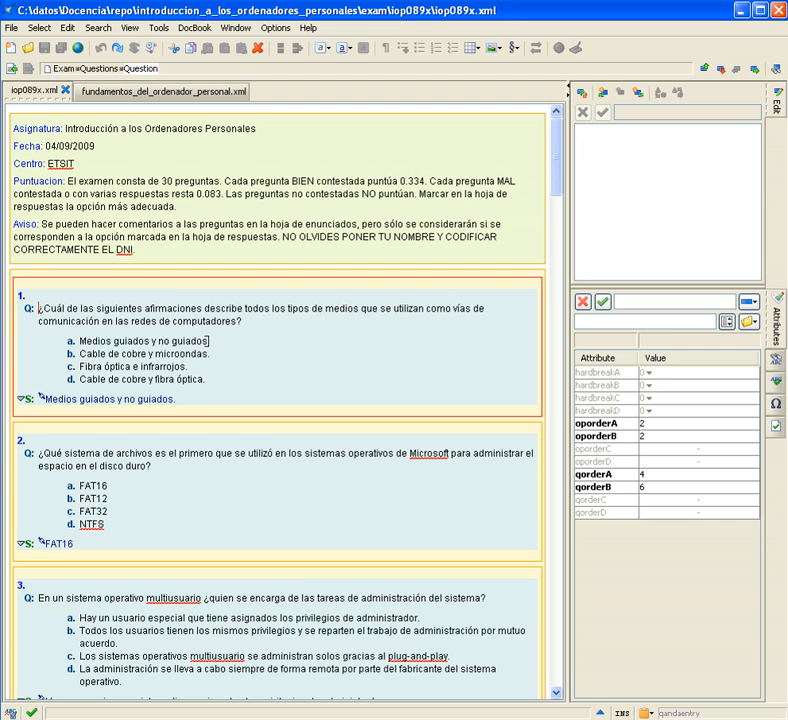
# Examine question 1's first answer option and the attributes of its solution link.
pyautogui.moveTo(79, 341); pyautogui.dragTo(206, 338)
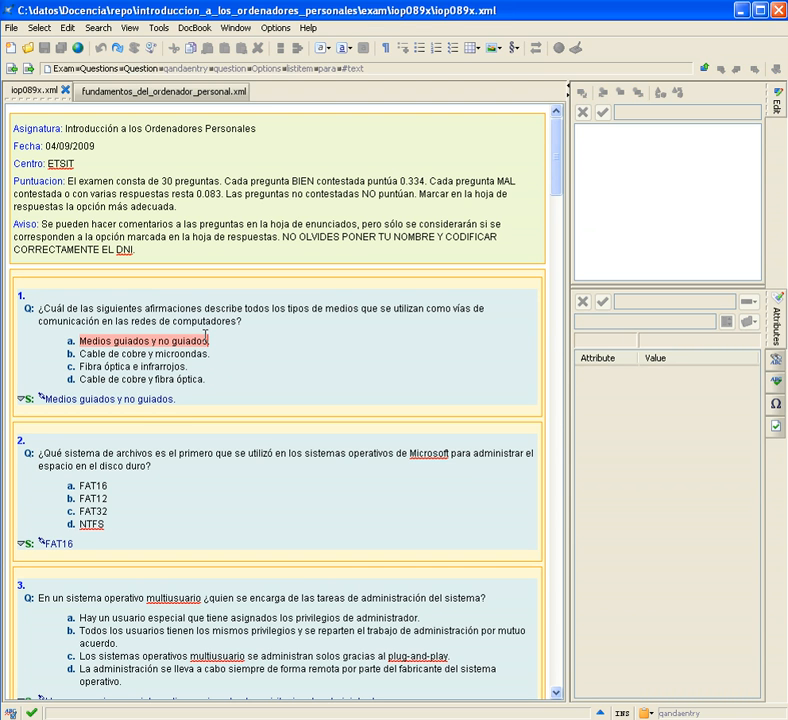
pyautogui.click(148, 403)
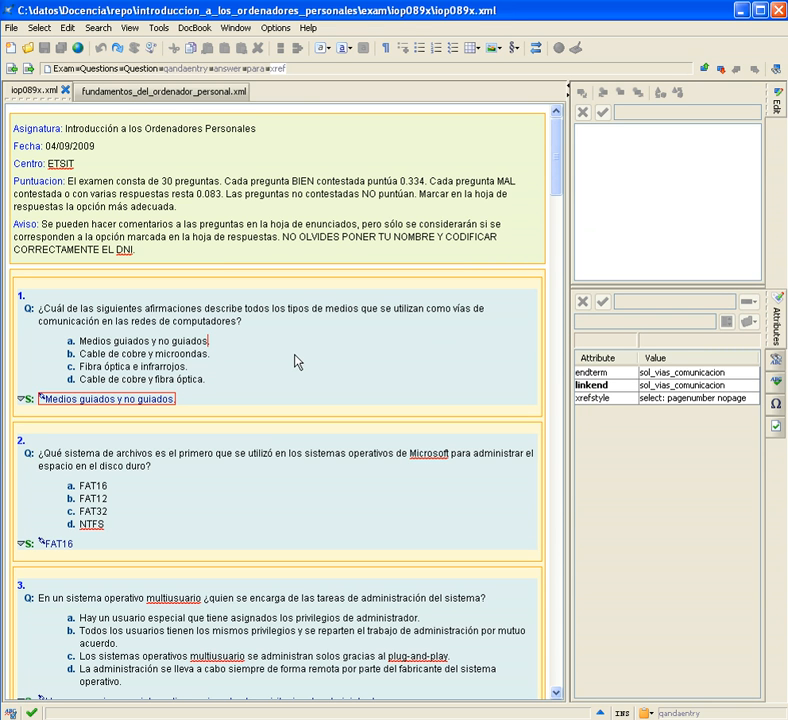
# Open question 1's source document and copy the following question, about the most used local network technology, as a reference.
pyautogui.click(298, 296)
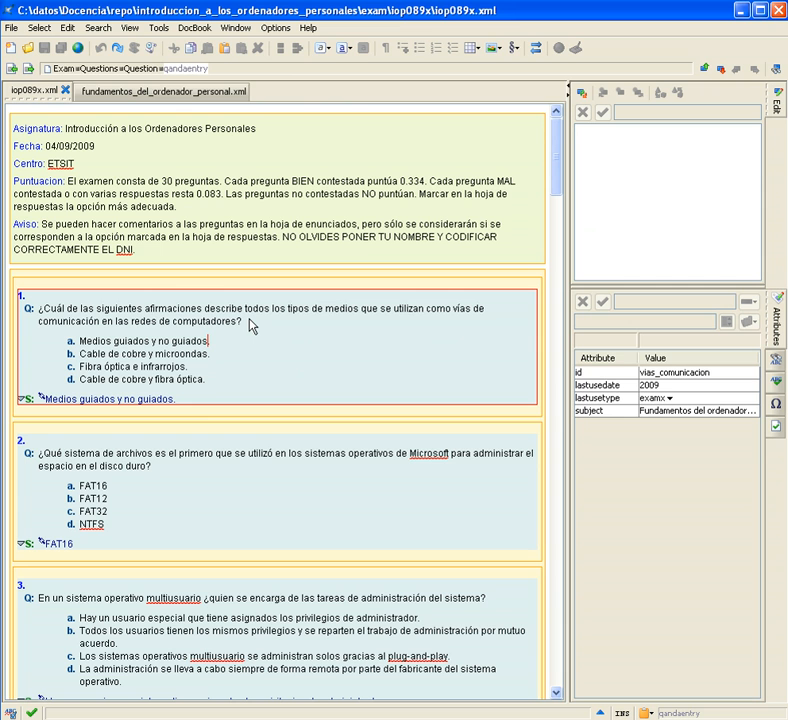
pyautogui.click(30, 73)
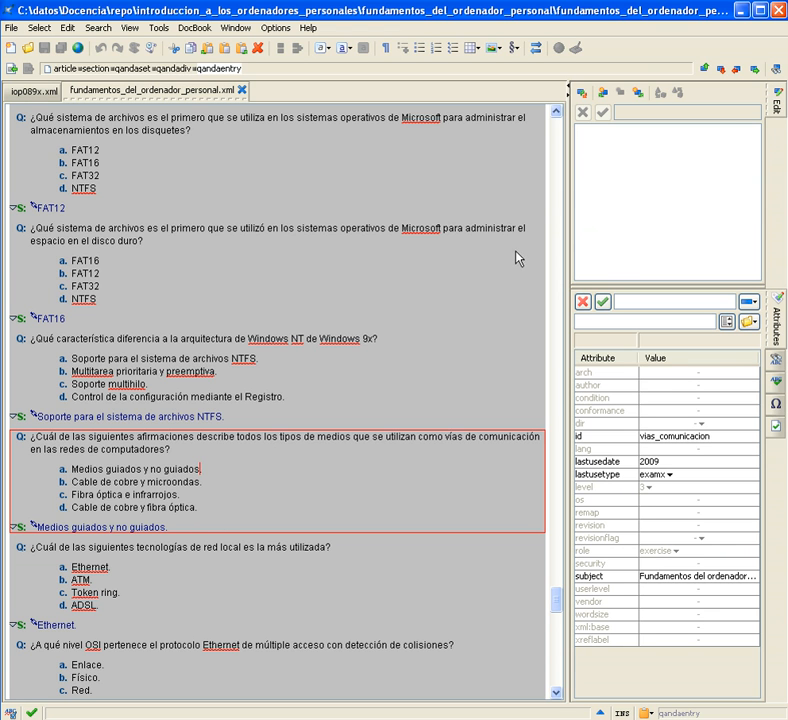
pyautogui.click(754, 69)
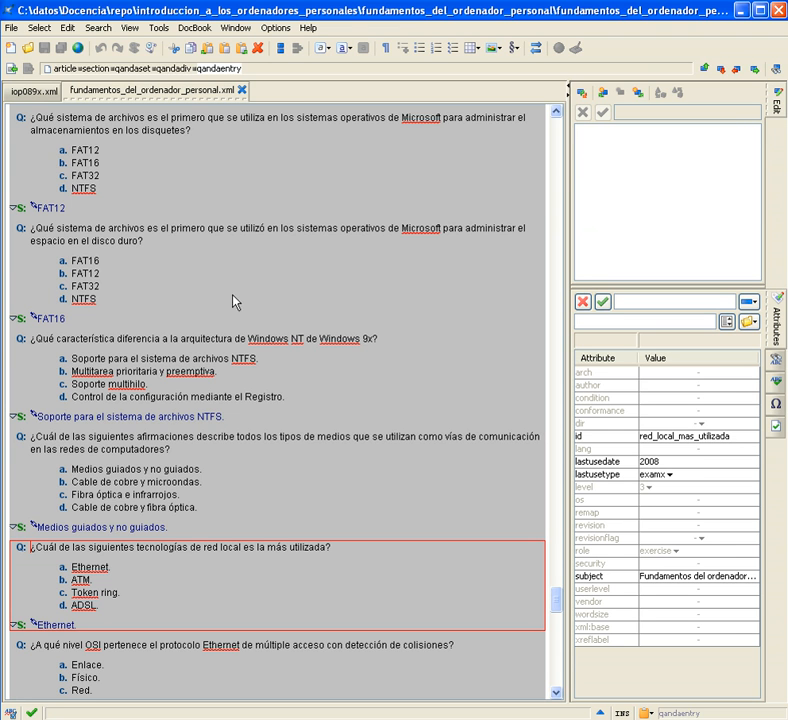
pyautogui.click(68, 28)
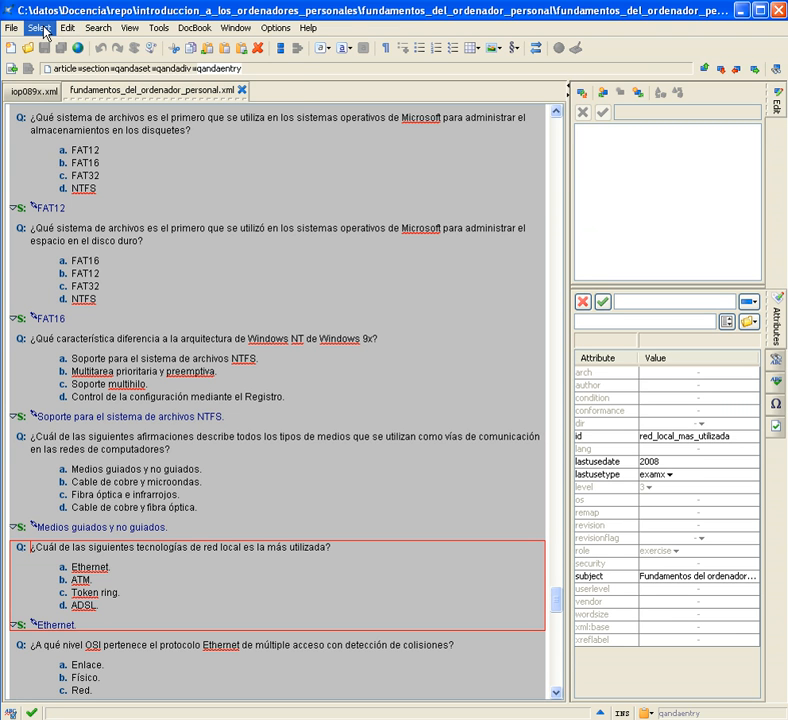
pyautogui.moveTo(76, 28)
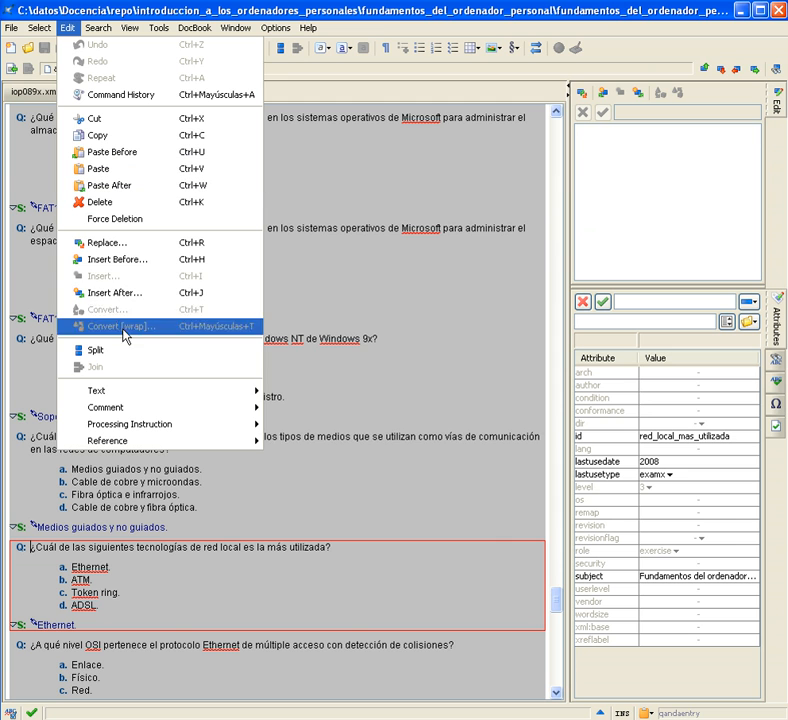
pyautogui.moveTo(259, 441)
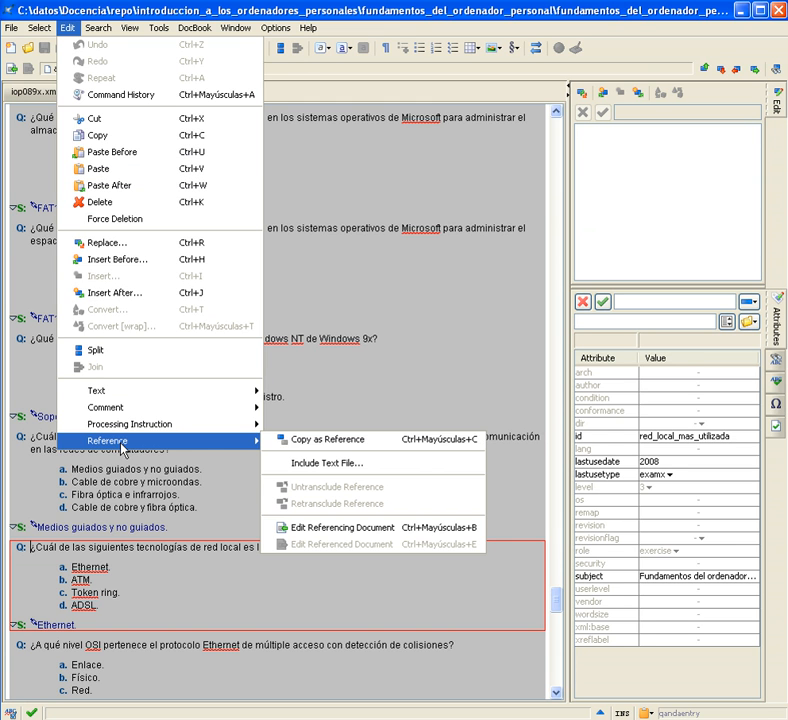
pyautogui.click(310, 441)
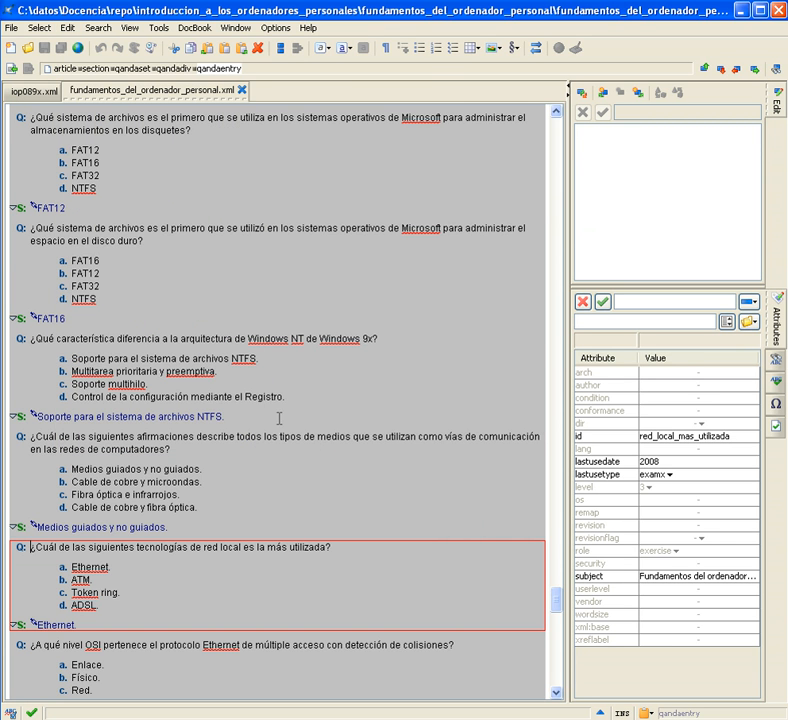
# Replace question 1's entry in iop089x.xml with the copied reference, and undo the replacement.
pyautogui.click(12, 69)
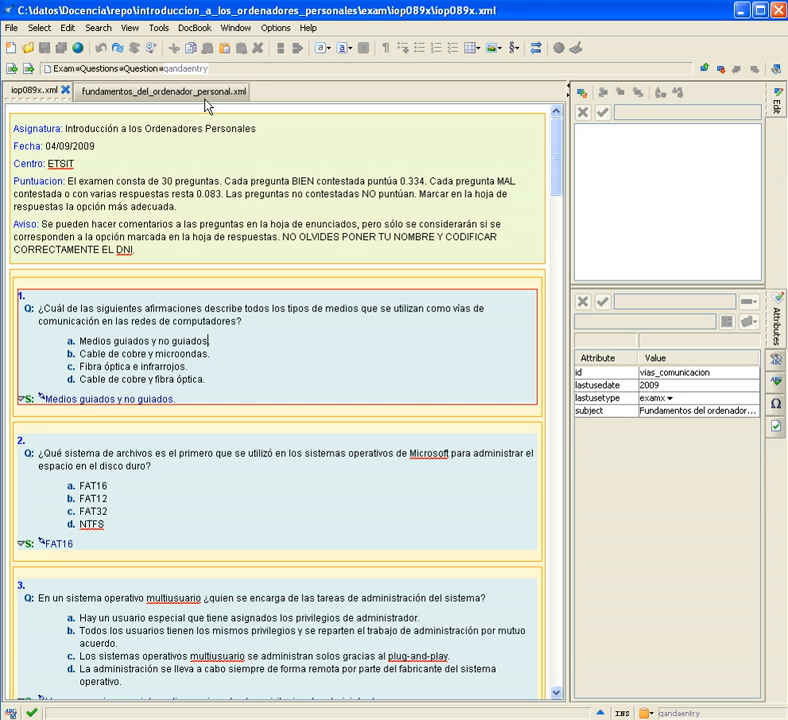
pyautogui.click(225, 50)
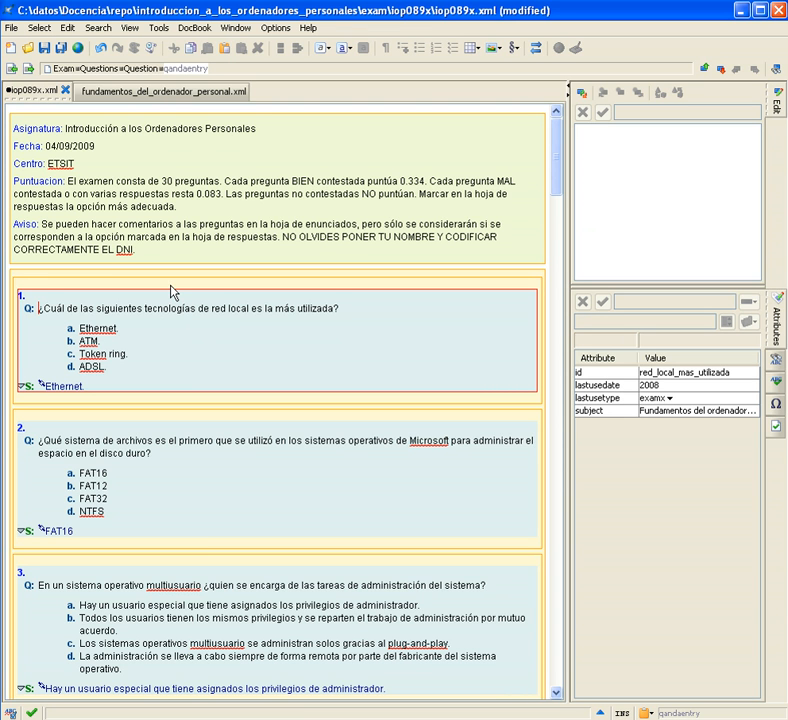
pyautogui.click(103, 50)
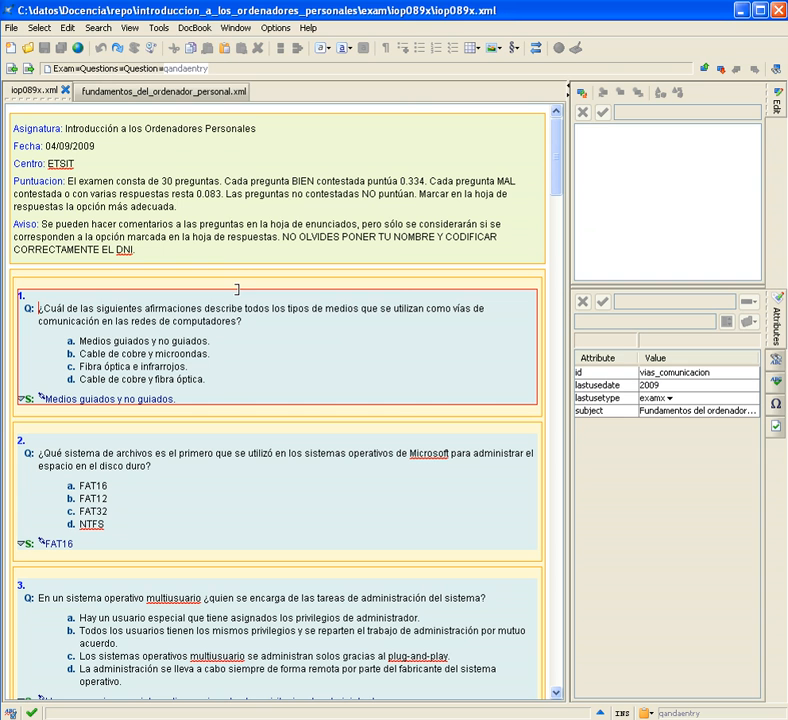
# Generate the type A exam question sheet as a PDF saved as iop089x.A.pdf in the iop089x folder.
pyautogui.click(196, 28)
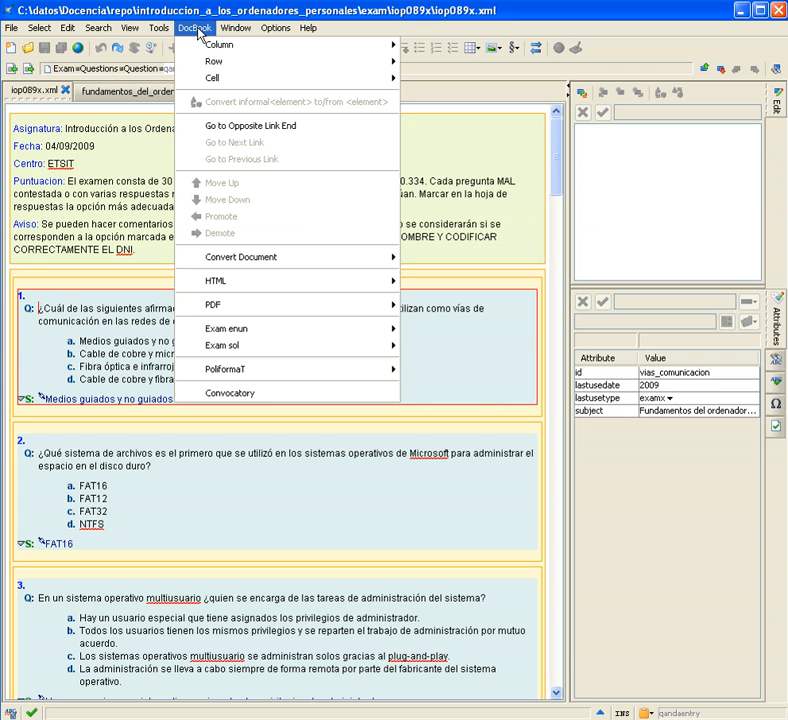
pyautogui.moveTo(252, 330)
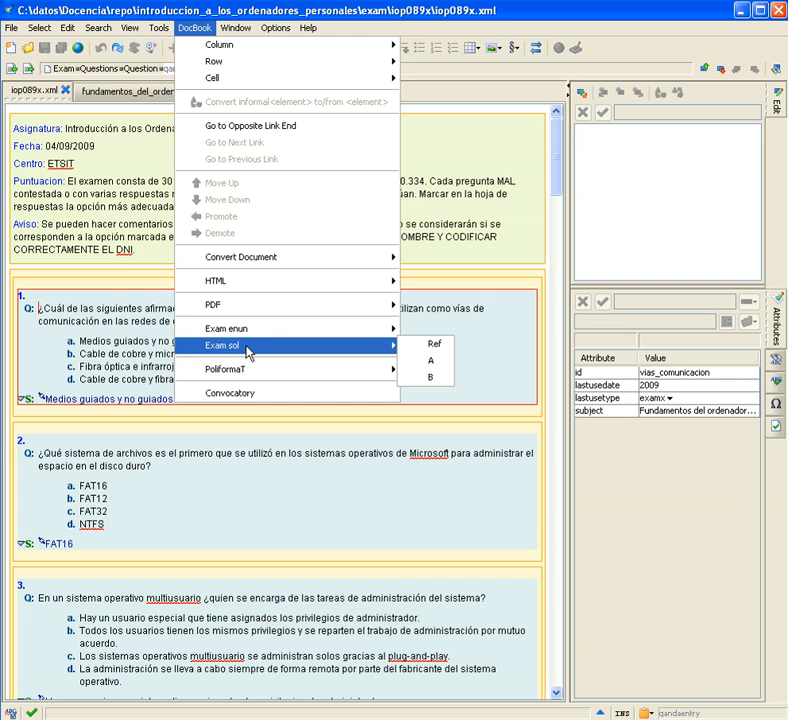
pyautogui.moveTo(318, 329)
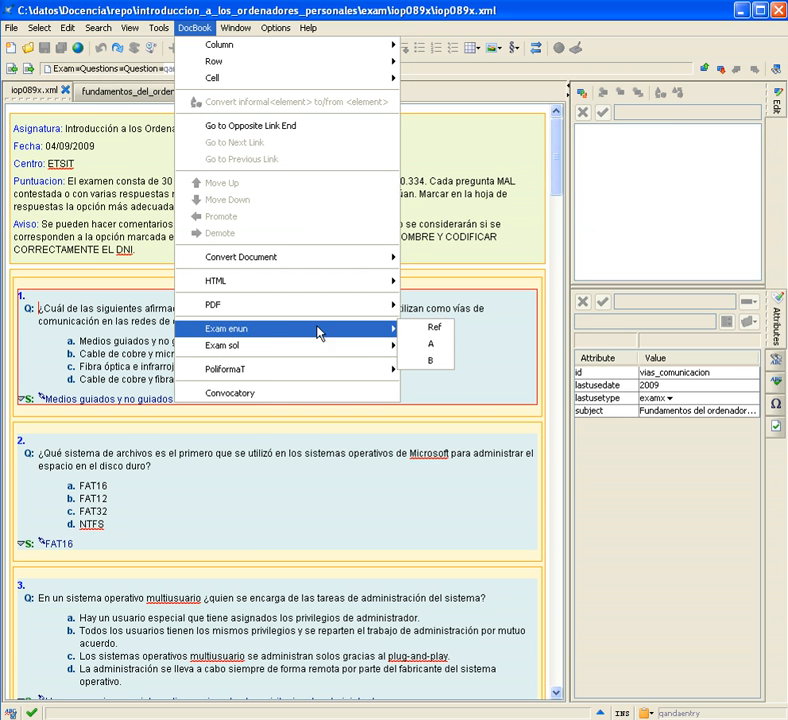
pyautogui.click(437, 349)
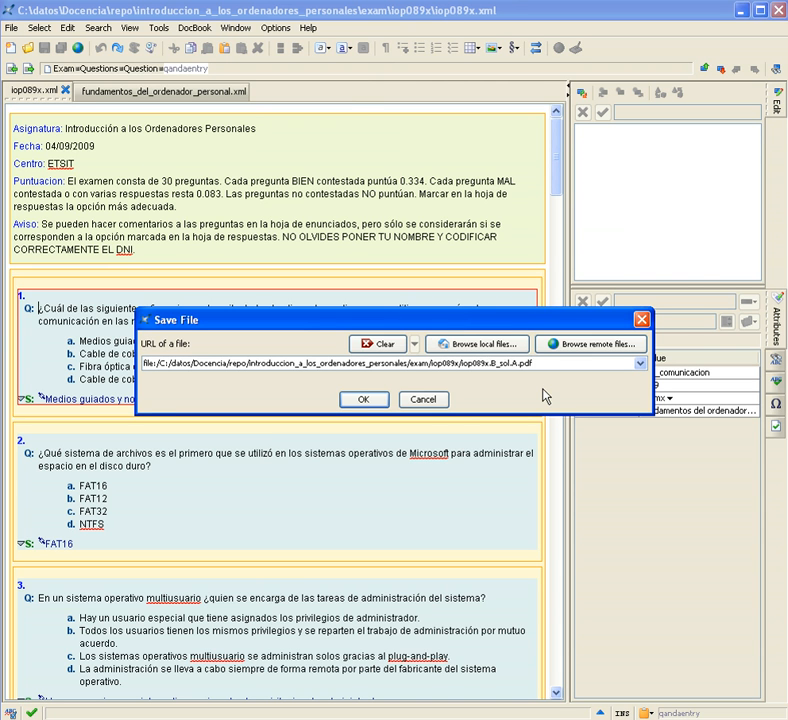
pyautogui.press('Delete')
pyautogui.press('Delete')
pyautogui.press('Delete')
pyautogui.press('Delete')
pyautogui.press('Delete')
pyautogui.press('Delete')
pyautogui.press('Delete')
pyautogui.write('.')
pyautogui.click(364, 399)
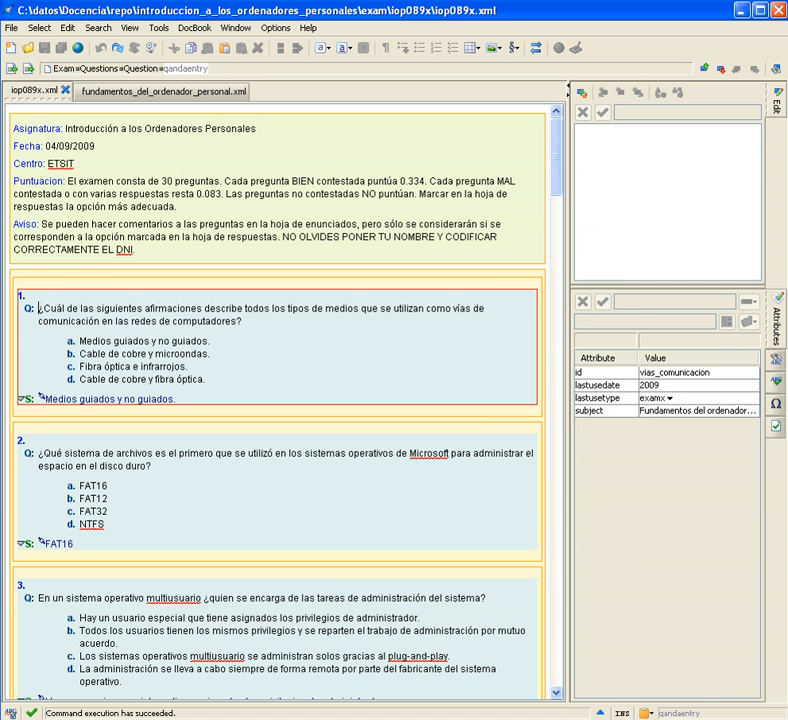
# Select the first Question element, open iop089x.A.pdf from the iop089x folder at page width, and check its question and option order.
pyautogui.hotkey('ctrl', 'Up')
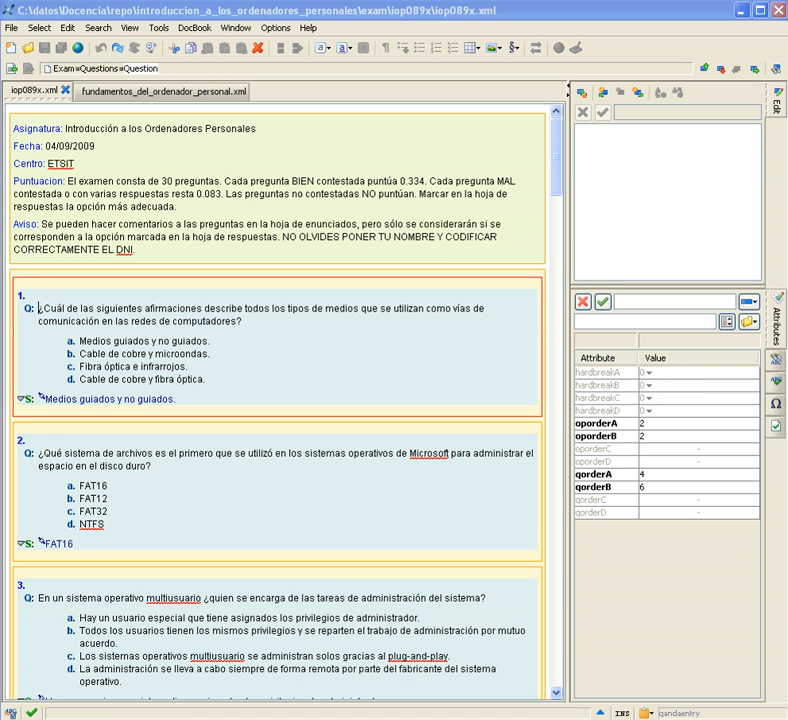
pyautogui.hotkey('alt', 'Tab')
pyautogui.hotkey('alt', 'Tab')
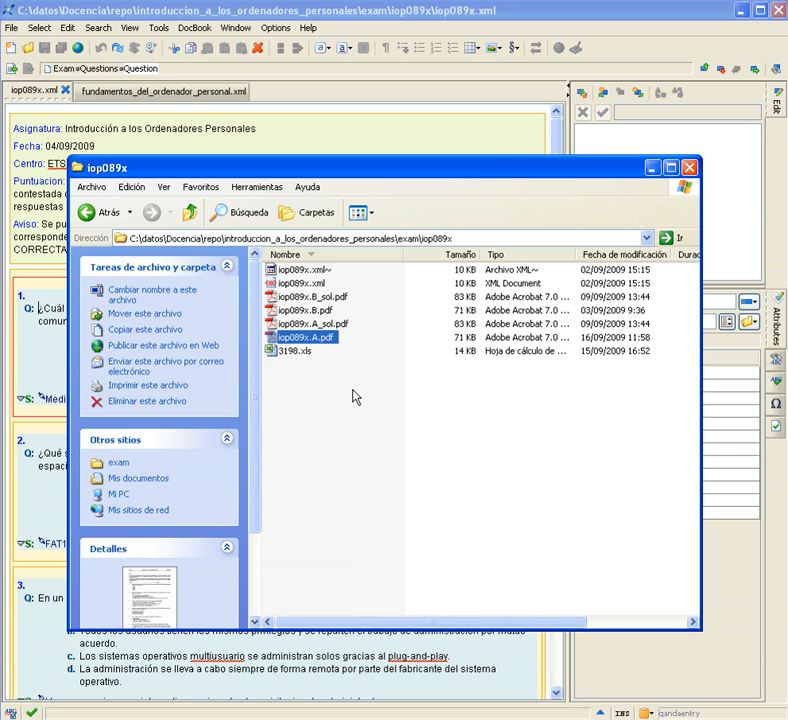
pyautogui.doubleClick(318, 343)
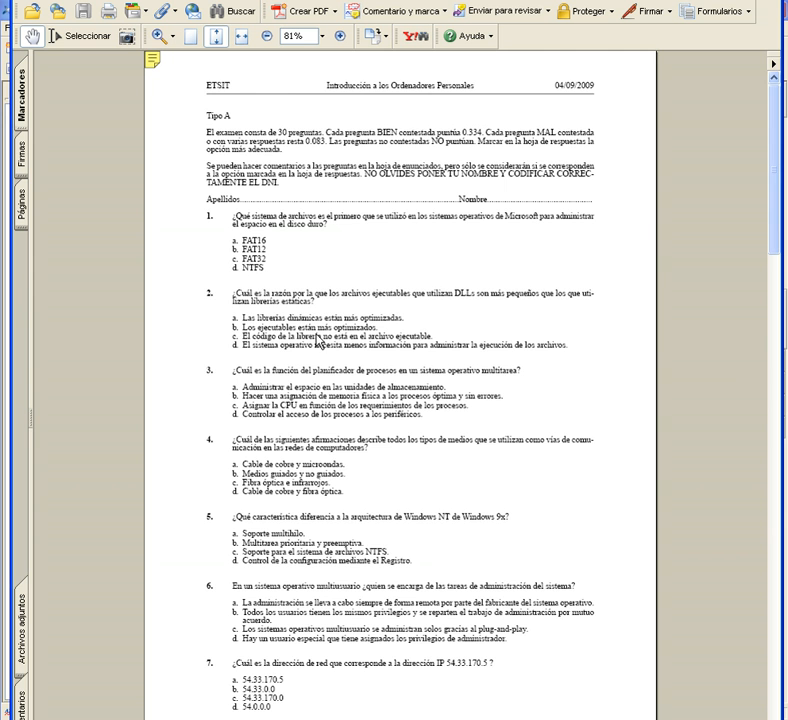
pyautogui.click(241, 37)
pyautogui.scroll(-2, 270, 530)
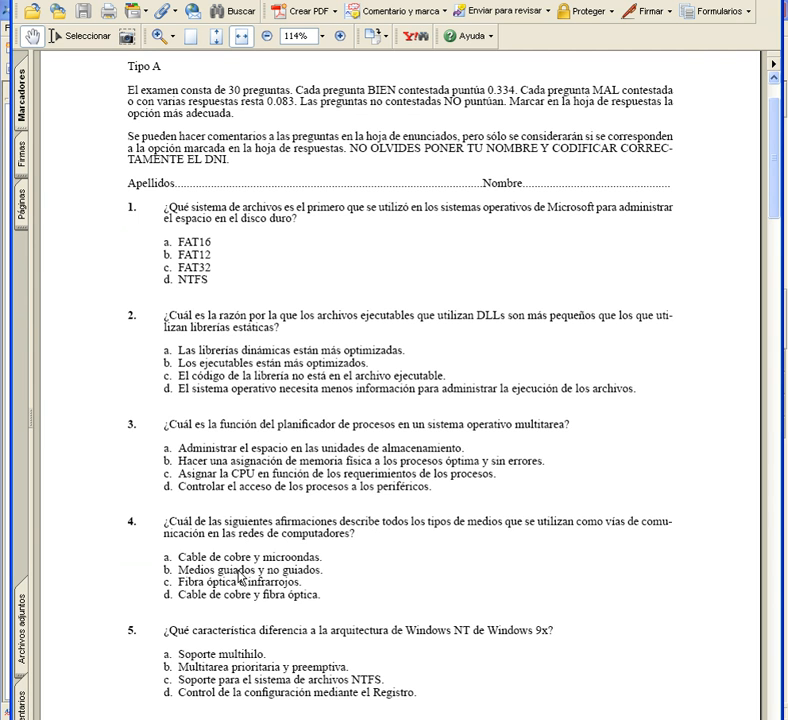
# Switch back to iop089x.xml in XMLmind XML Editor to compare question 1's ordering attributes with the PDF.
pyautogui.hotkey('alt', 'Tab')
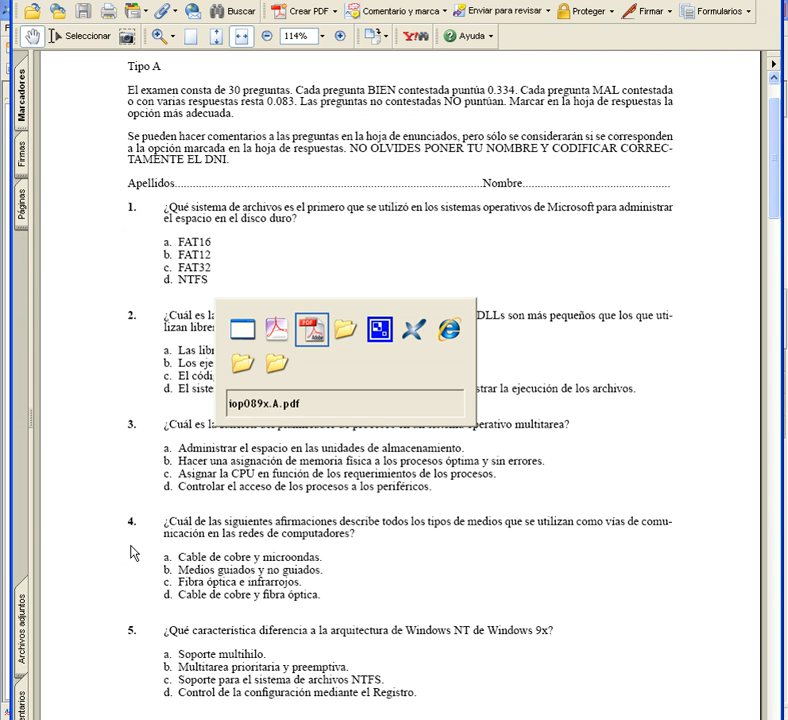
pyautogui.hotkey('alt', 'Tab')
pyautogui.hotkey('alt', 'Tab')
pyautogui.hotkey('alt', 'Tab')
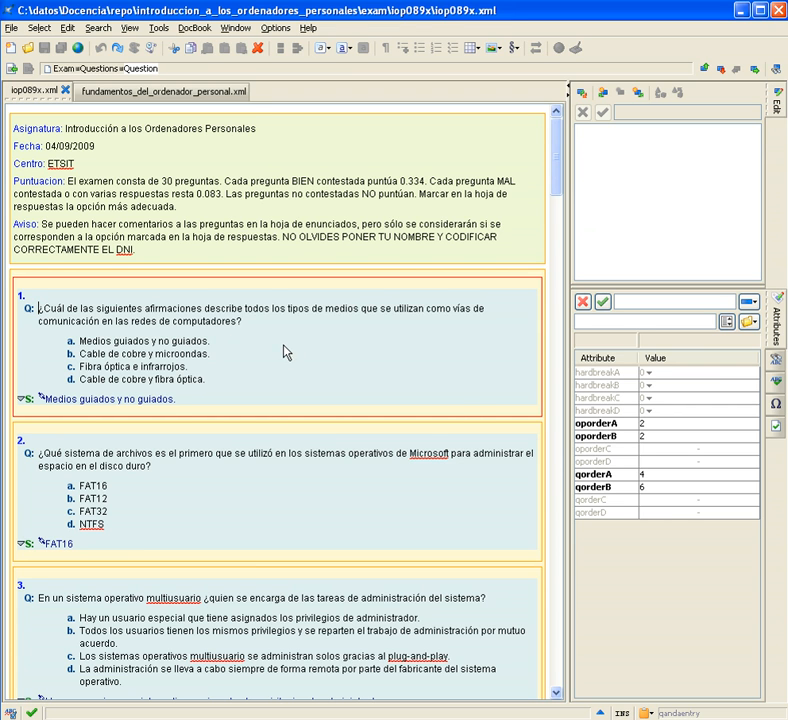
# Switch to the fco089op.xml exam and inspect its header, Questions section and individual Question elements.
pyautogui.hotkey('alt', 'Tab')
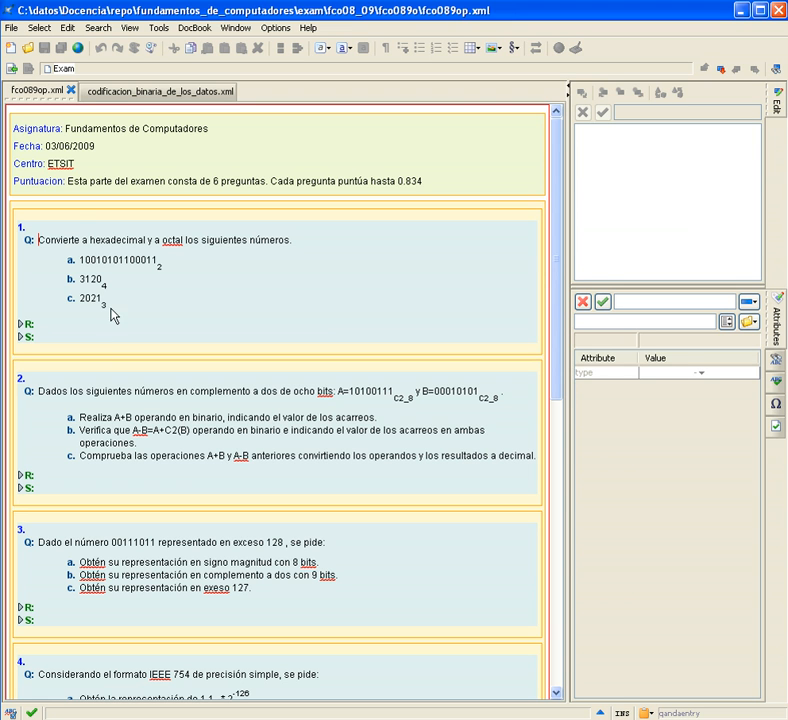
pyautogui.click(72, 118)
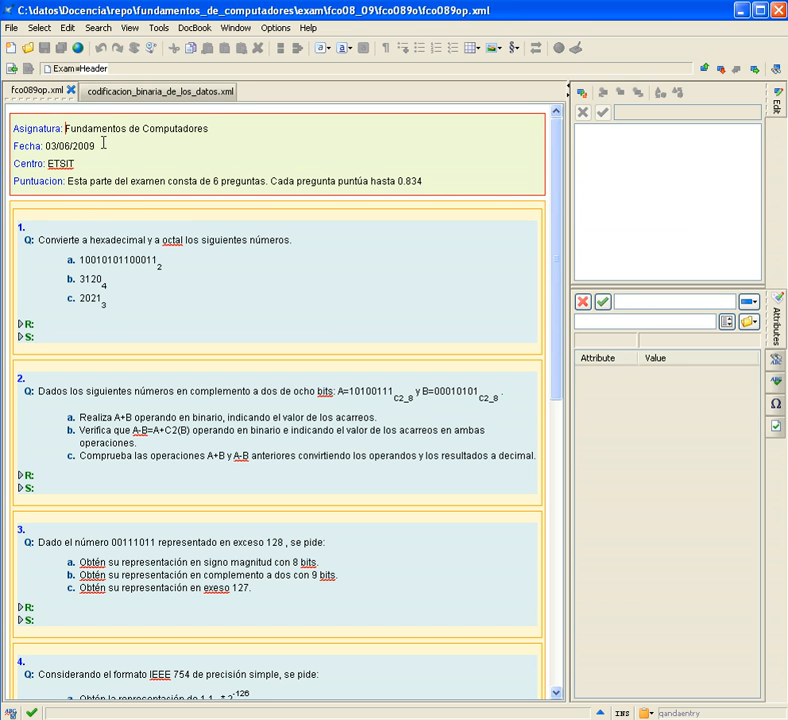
pyautogui.click(105, 210)
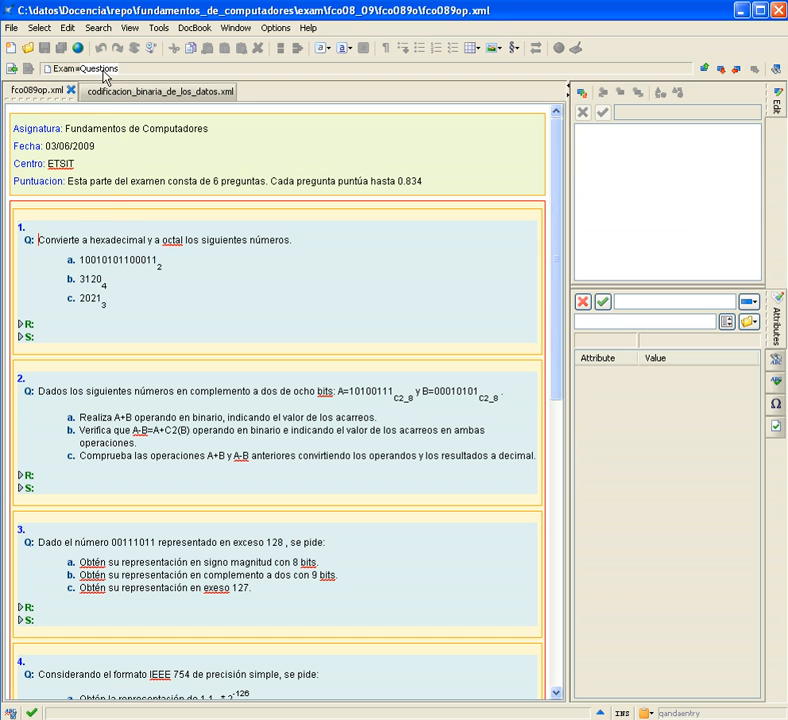
pyautogui.click(105, 214)
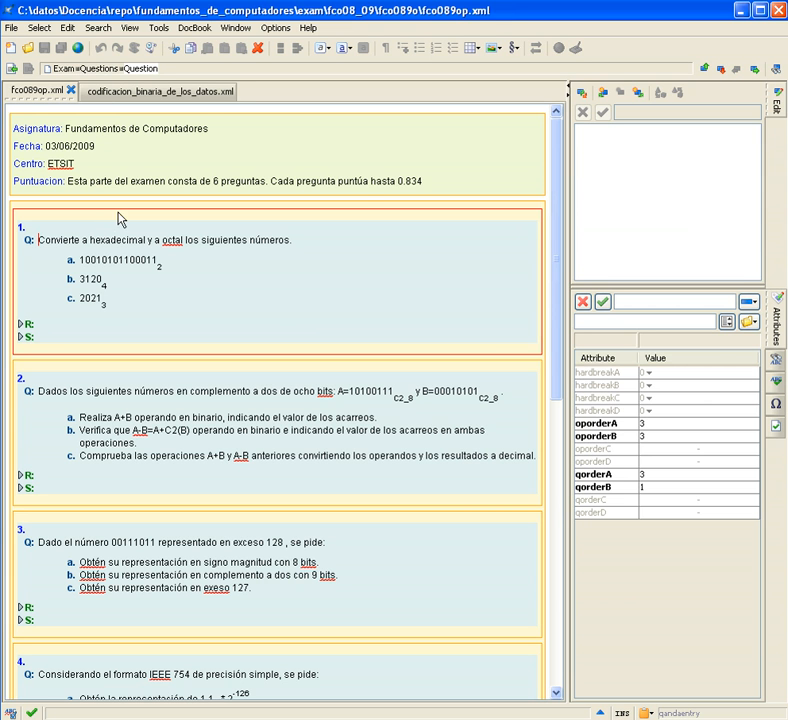
pyautogui.click(755, 72)
pyautogui.click(736, 72)
pyautogui.click(736, 72)
# Open question 1's source entry in codificacion_binaria_de_los_datos.xml, and expand and collapse its response and solution sections.
pyautogui.click(232, 230)
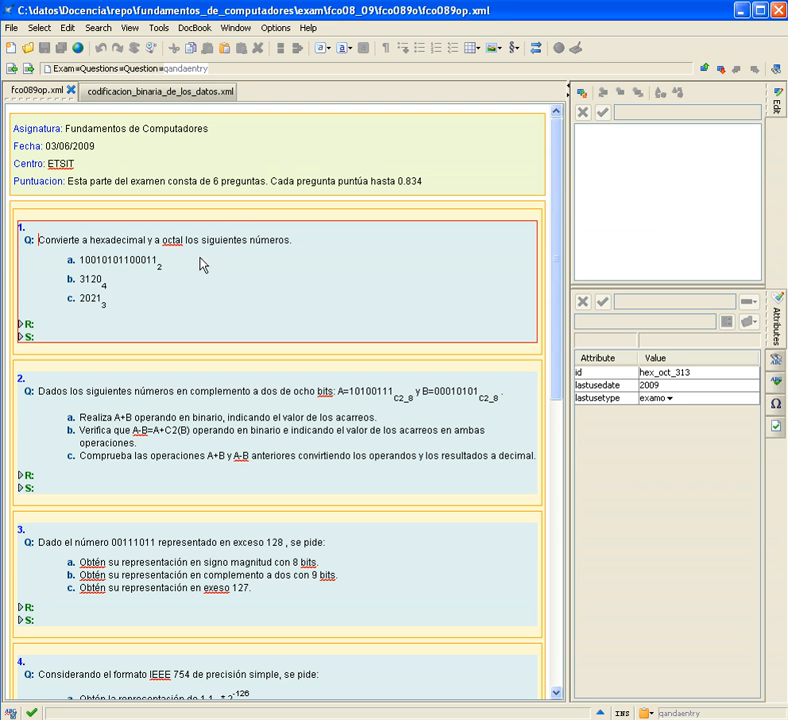
pyautogui.click(30, 71)
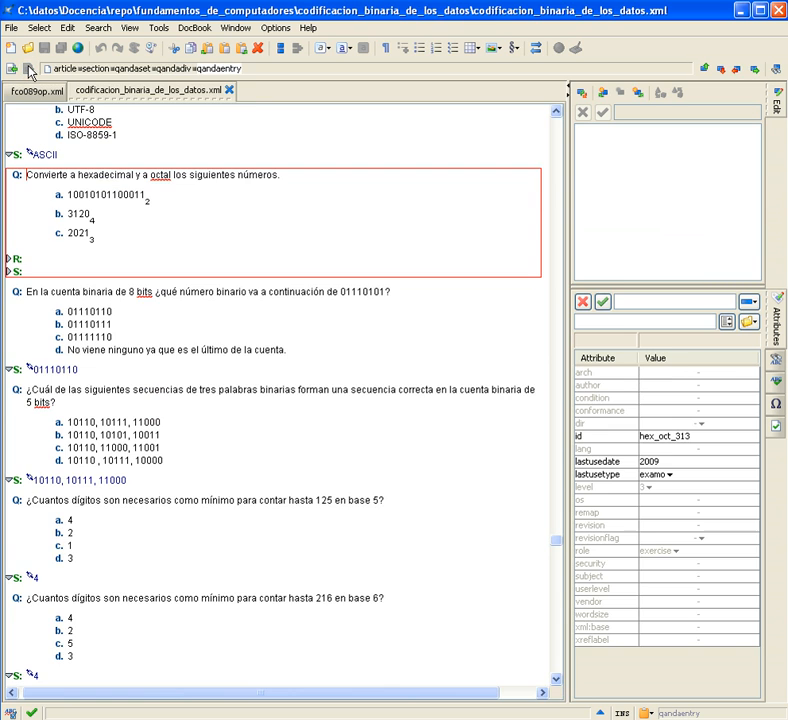
pyautogui.click(8, 259)
pyautogui.click(8, 259)
pyautogui.click(9, 271)
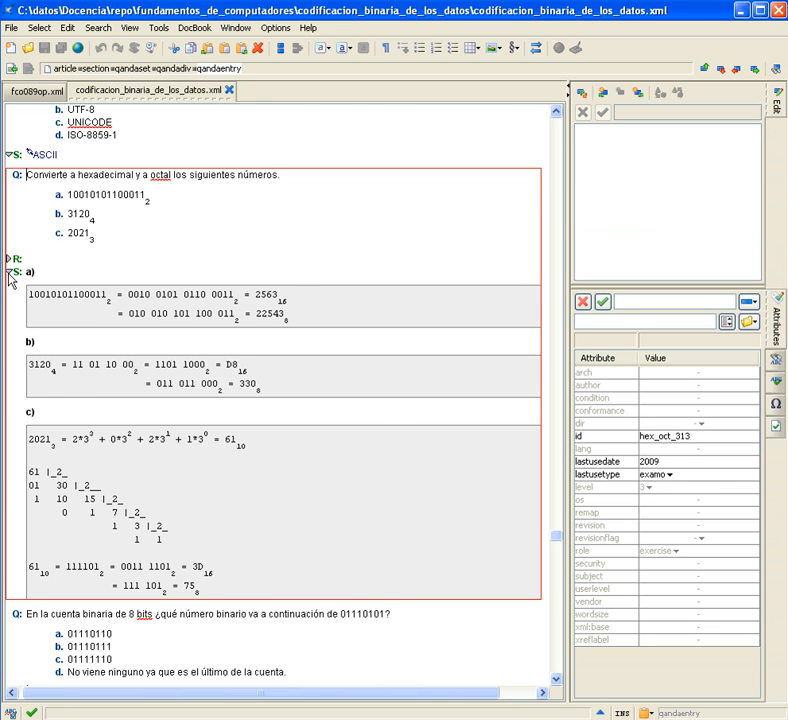
pyautogui.click(9, 271)
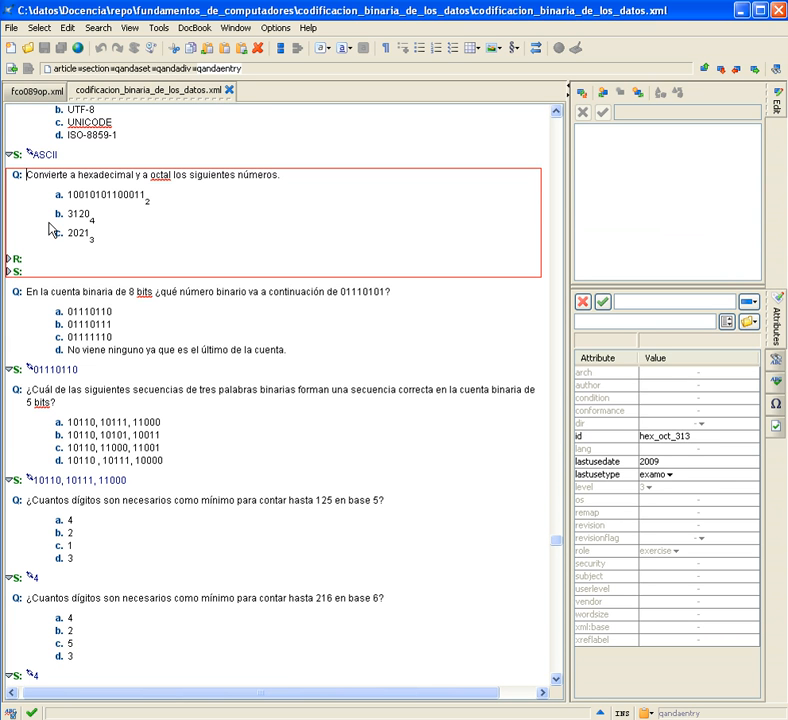
# Return to fco089op.xml and generate the type A exam statement as a PDF saved as fco089op.A.pdf.
pyautogui.click(13, 69)
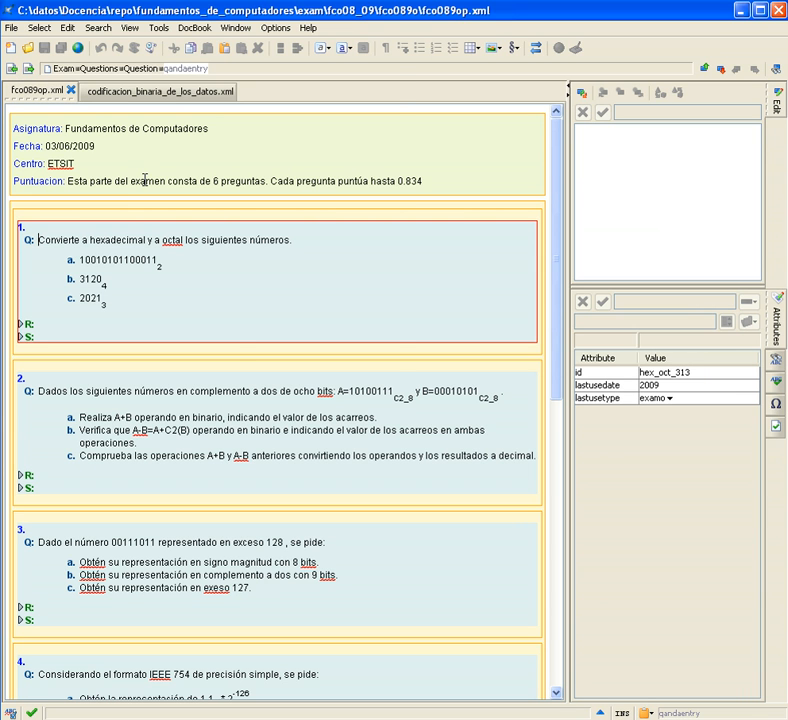
pyautogui.click(193, 27)
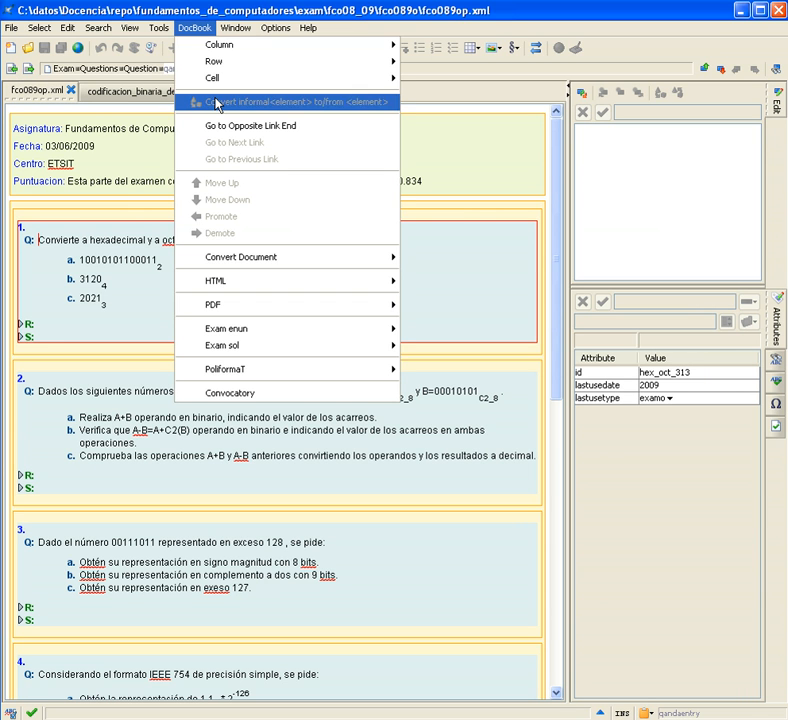
pyautogui.moveTo(257, 329)
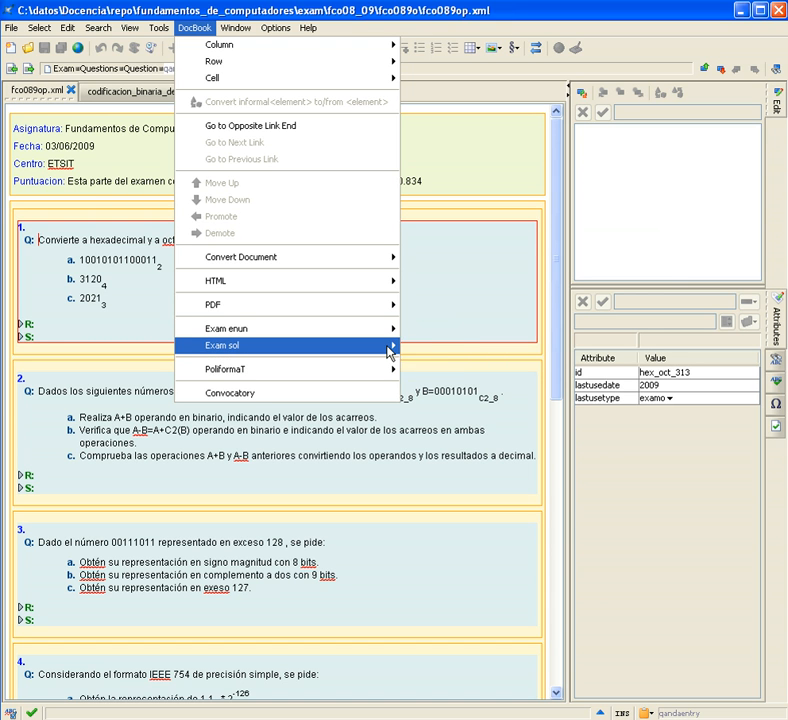
pyautogui.moveTo(390, 352)
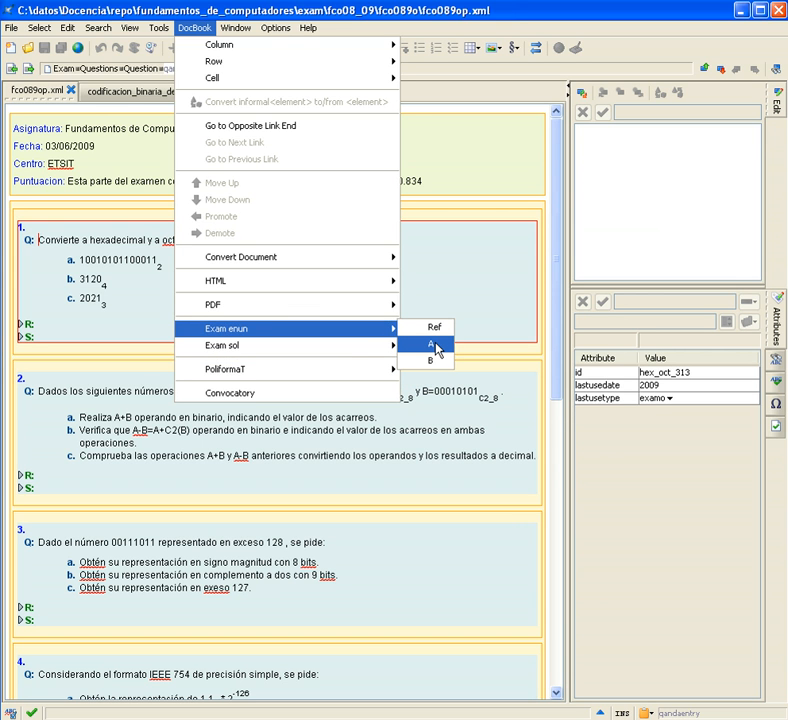
pyautogui.click(432, 344)
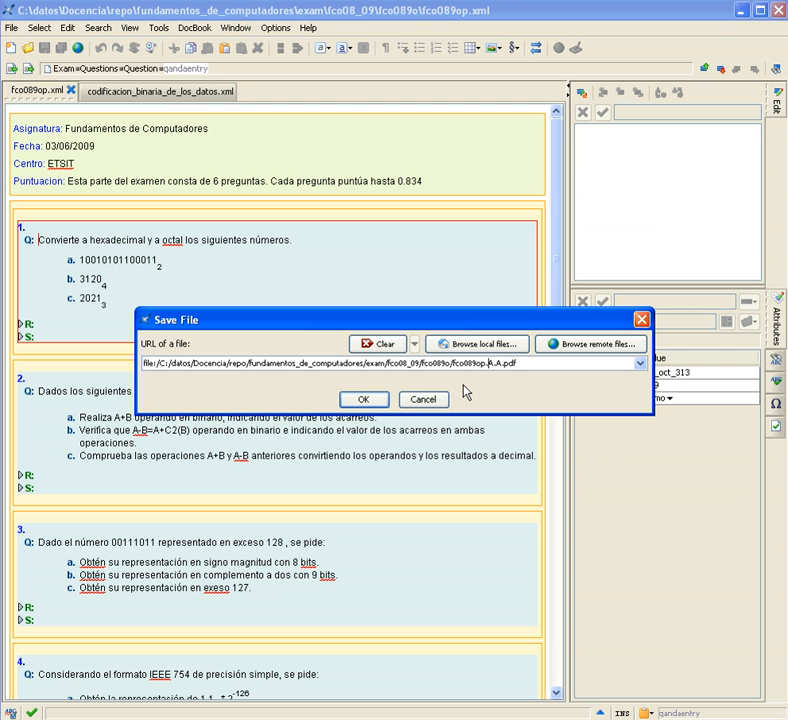
pyautogui.press('Delete')
pyautogui.press('Delete')
pyautogui.click(364, 400)
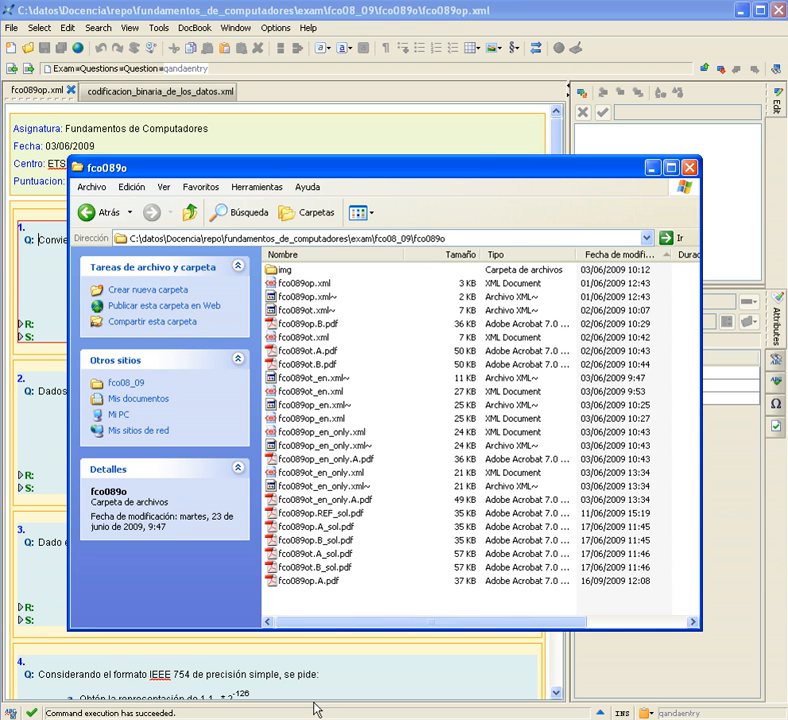
# Open fco089op.A.pdf from the fco089o folder and review its question order and answer spaces through question 4.
pyautogui.doubleClick(321, 582)
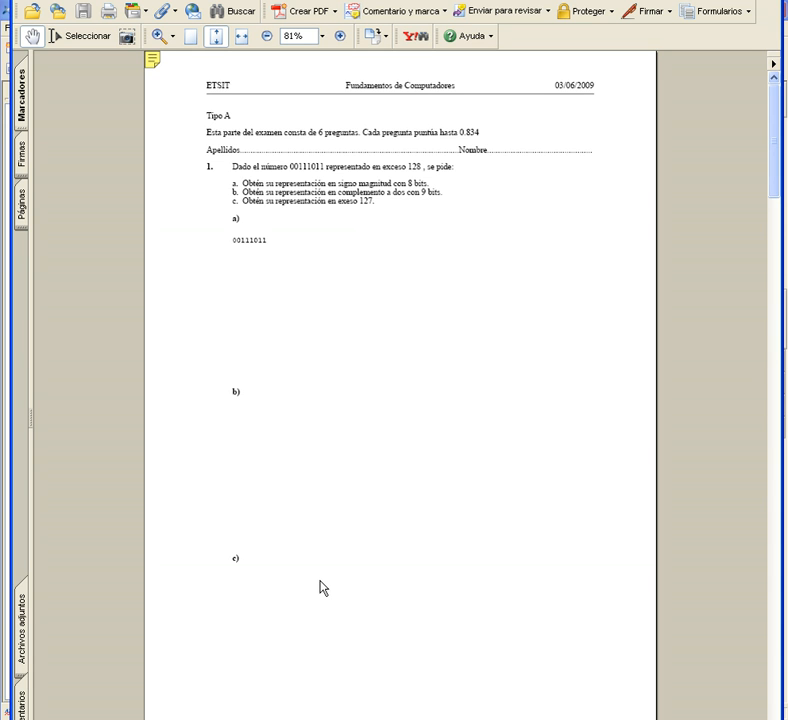
pyautogui.scroll(-3, 321, 588)
pyautogui.scroll(-3, 321, 588)
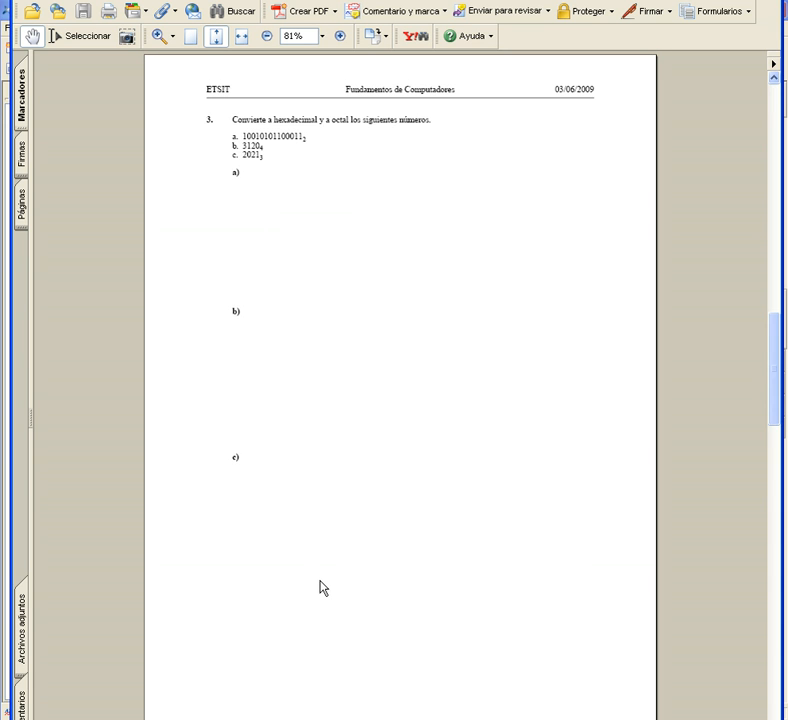
pyautogui.scroll(-3, 321, 588)
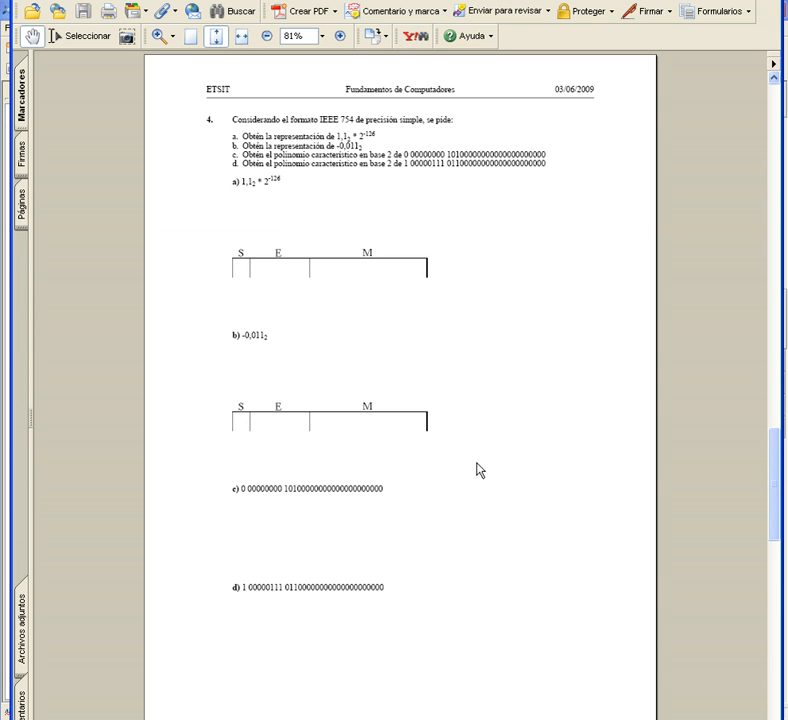
# Switch back to fco089op.xml in XMLmind XML Editor and generate the type A solution PDF as fco089op.A_sol.pdf.
pyautogui.hotkey('alt', 'Tab')
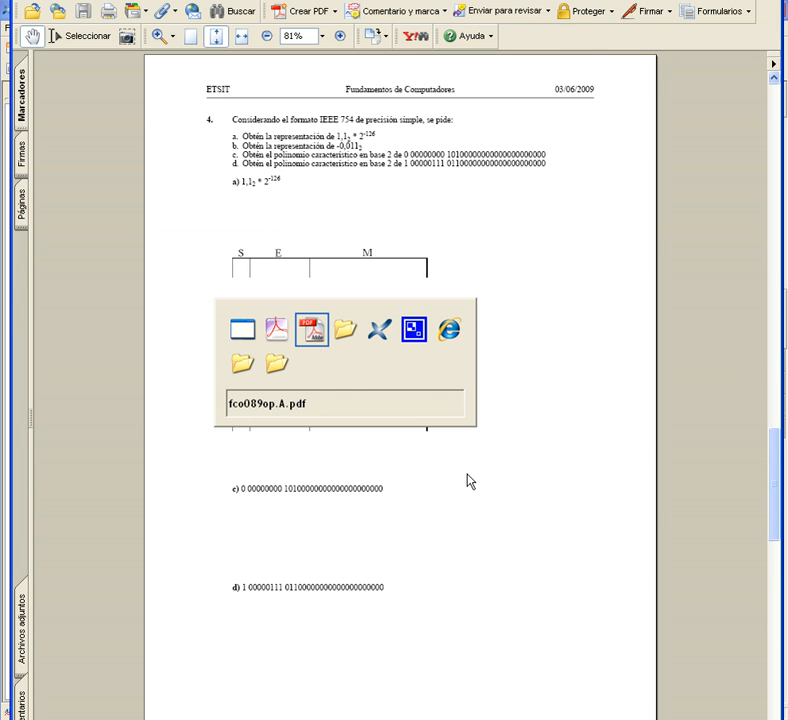
pyautogui.hotkey('alt', 'Tab')
pyautogui.hotkey('alt', 'Tab')
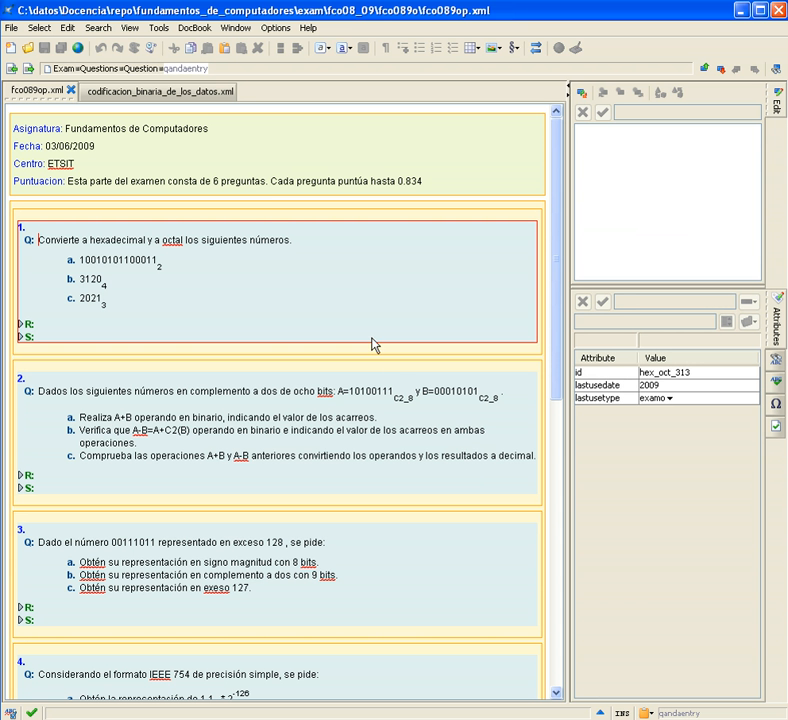
pyautogui.click(197, 29)
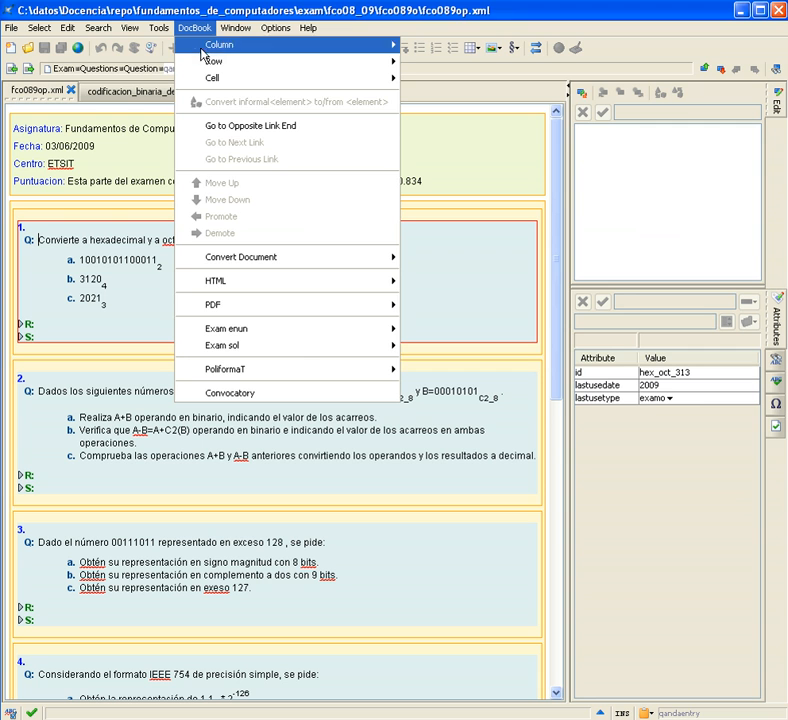
pyautogui.moveTo(234, 348)
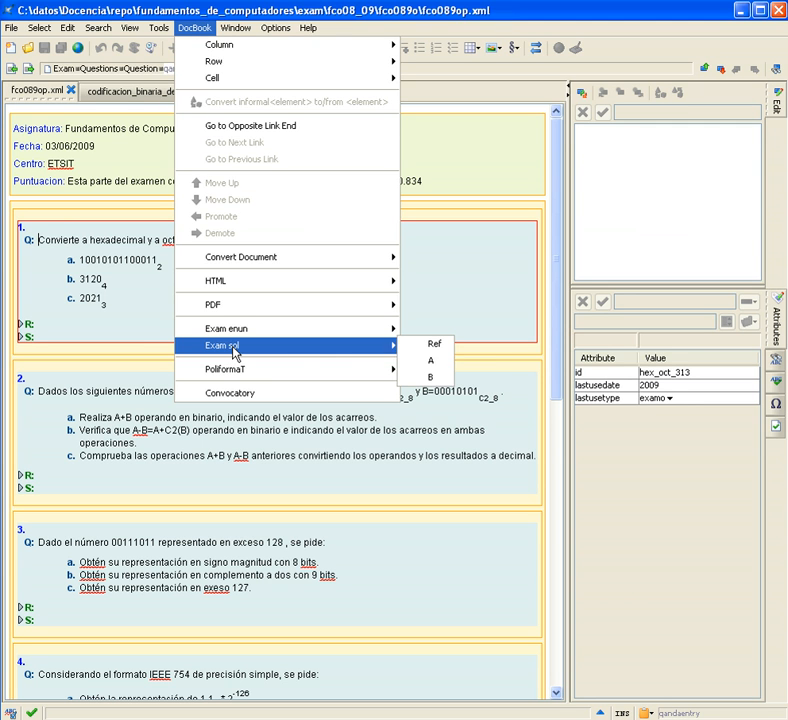
pyautogui.click(432, 362)
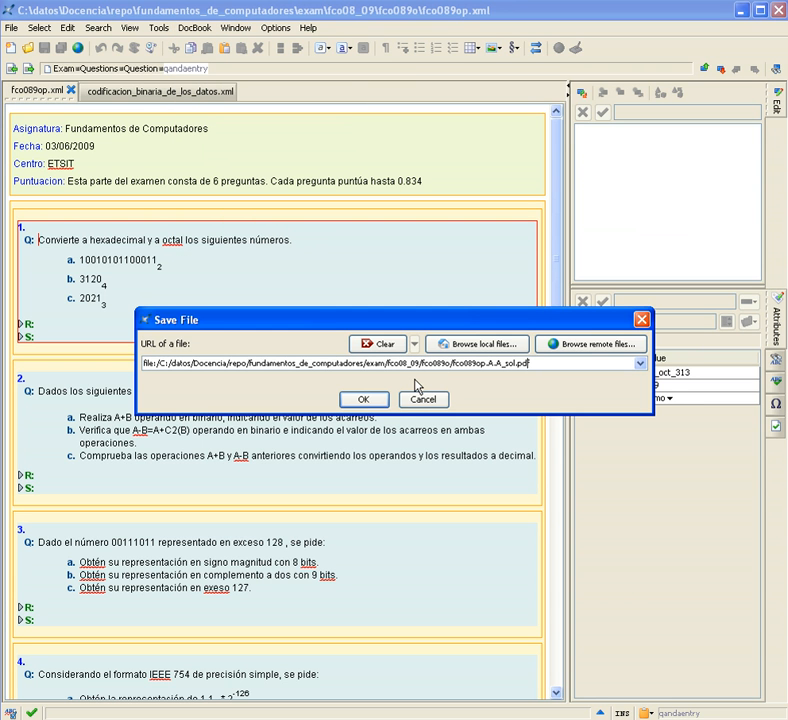
pyautogui.press('Delete')
pyautogui.press('Delete')
pyautogui.click(363, 401)
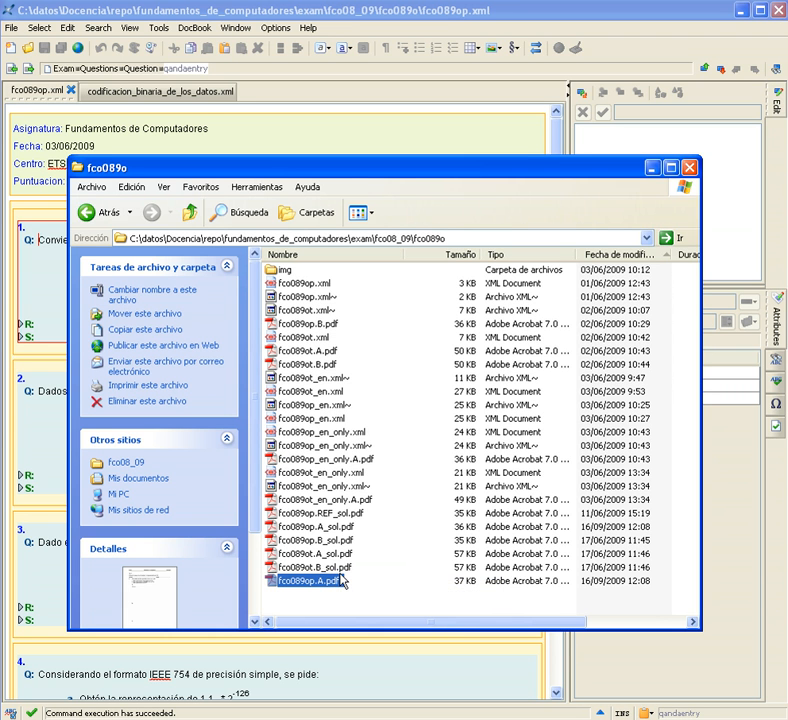
# Open fco089op.A_sol.pdf from the fco089o folder at page width and review the solutions to questions 1 and 2.
pyautogui.doubleClick(345, 584)
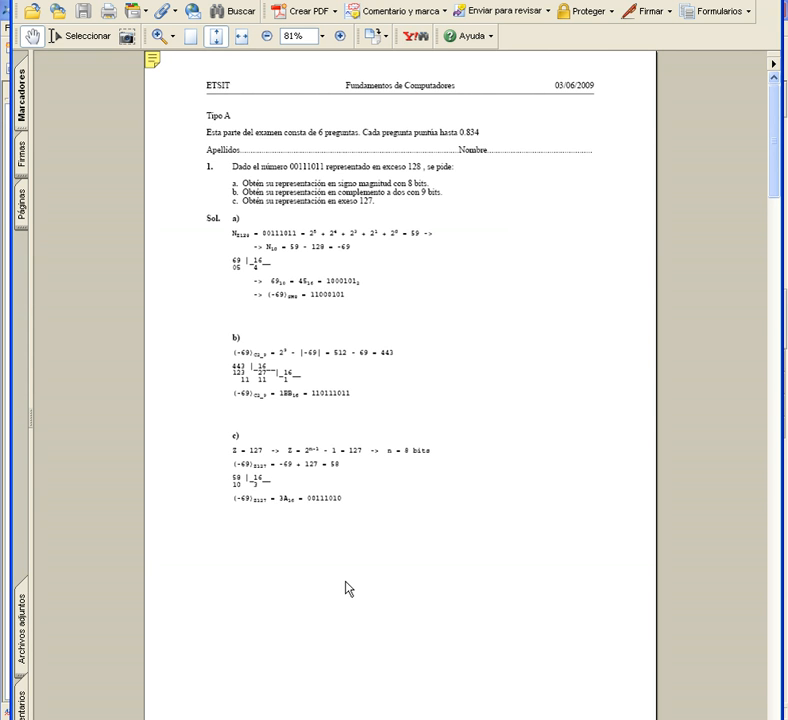
pyautogui.click(241, 40)
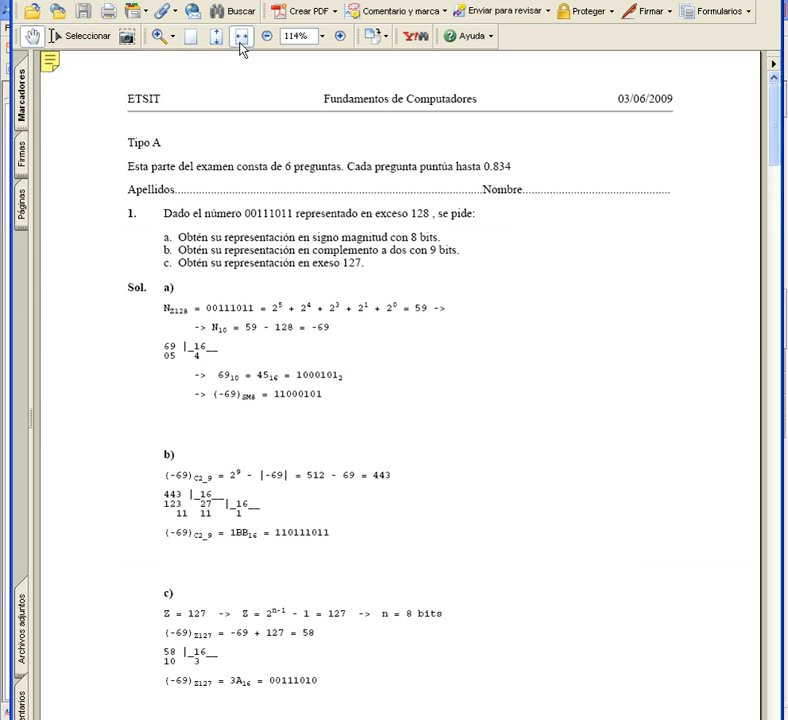
pyautogui.press('pagedown')
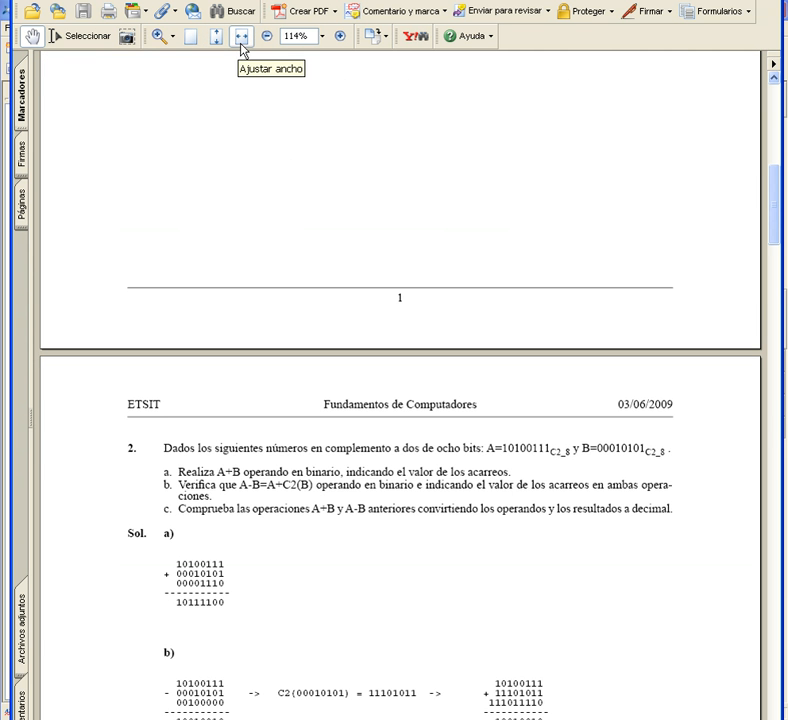